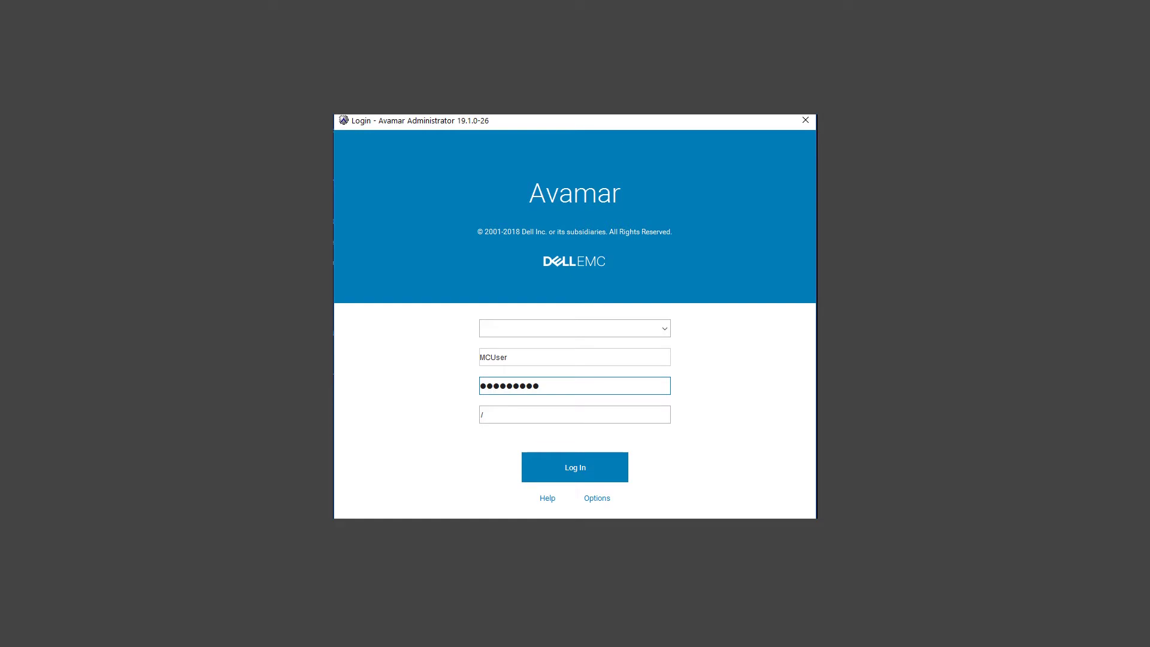
# - Log in and select client ave19.srt.lab in the MC_SYSTEM domain's client policy list
pyautogui.click(597, 466)
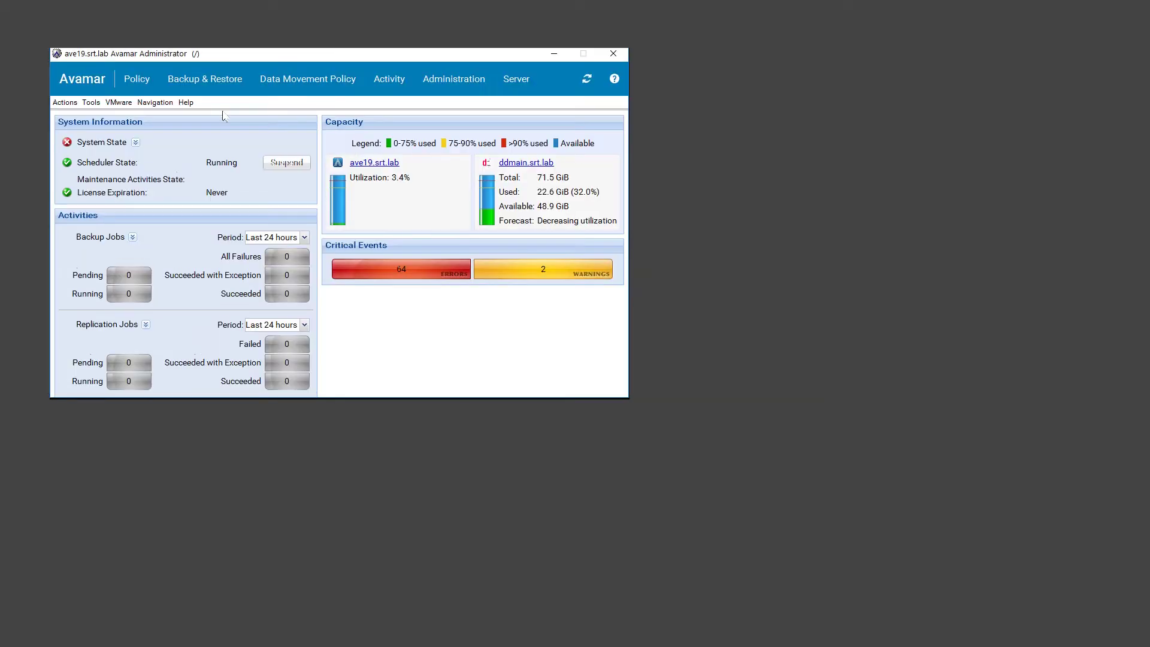
pyautogui.click(142, 82)
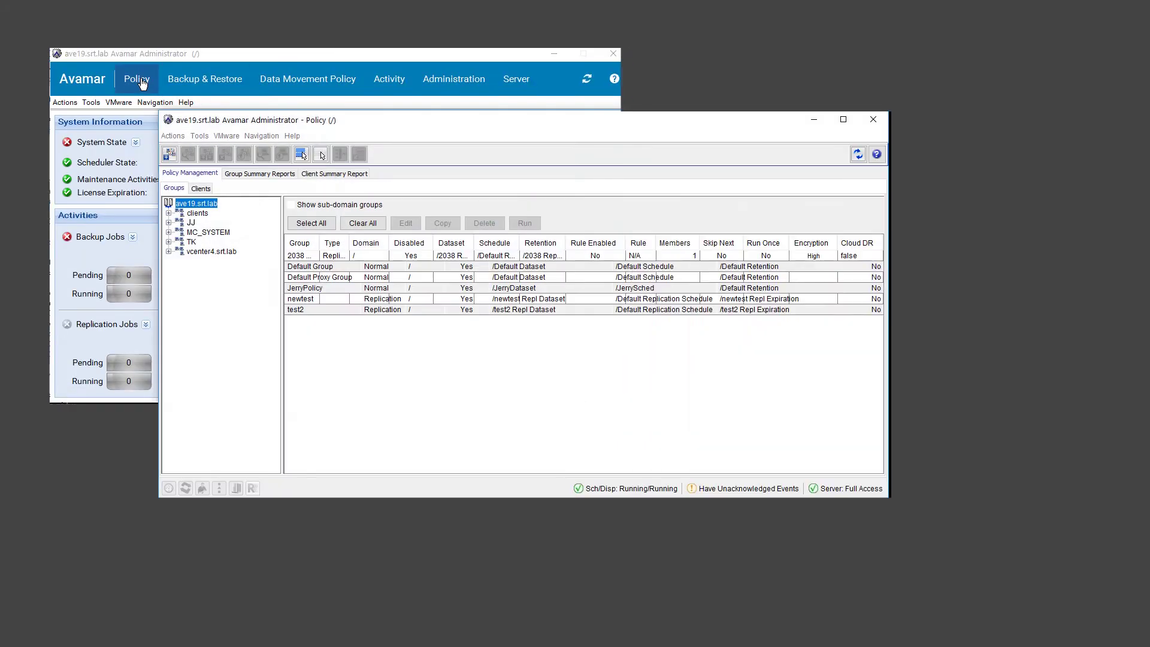
pyautogui.click(206, 189)
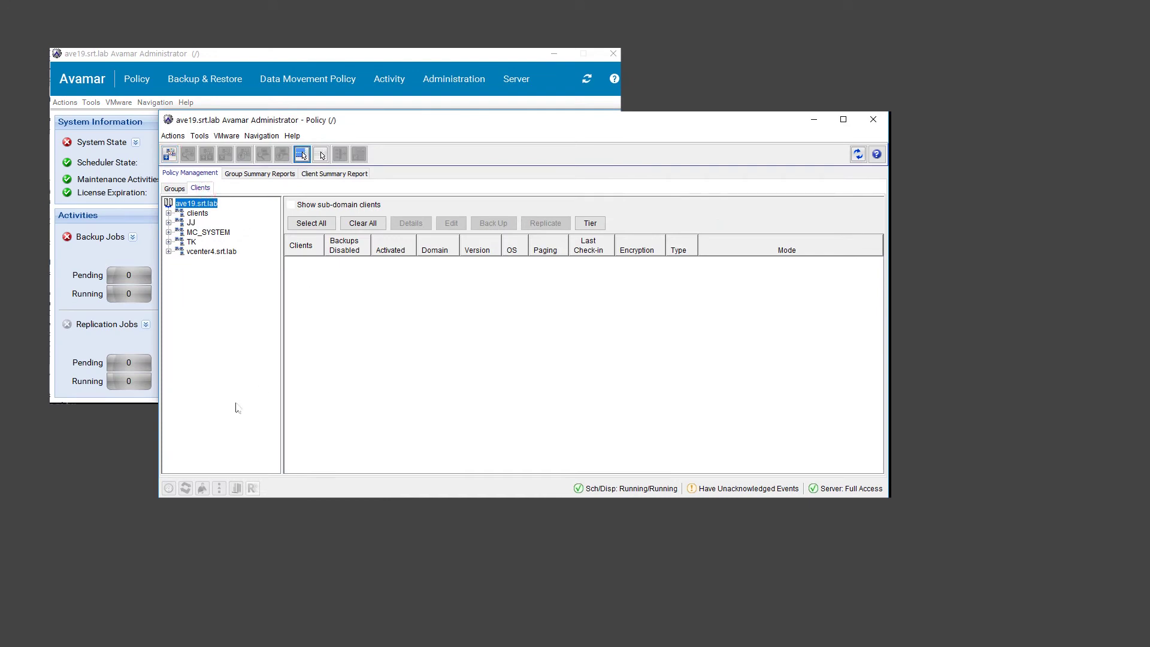
pyautogui.click(221, 235)
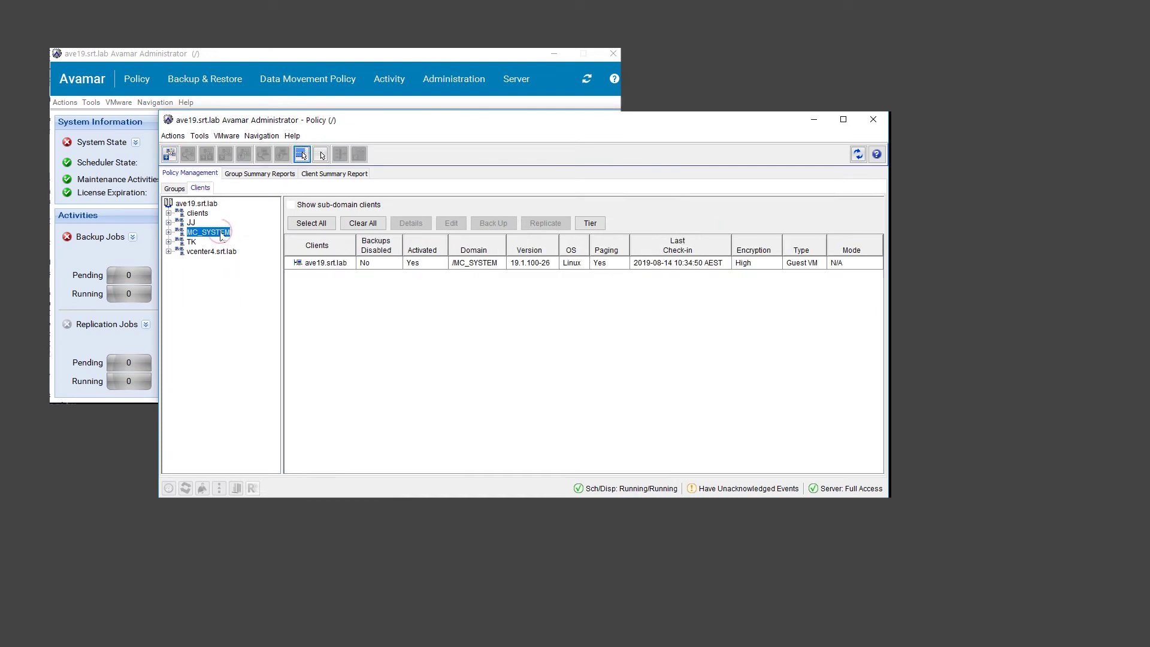
pyautogui.click(330, 264)
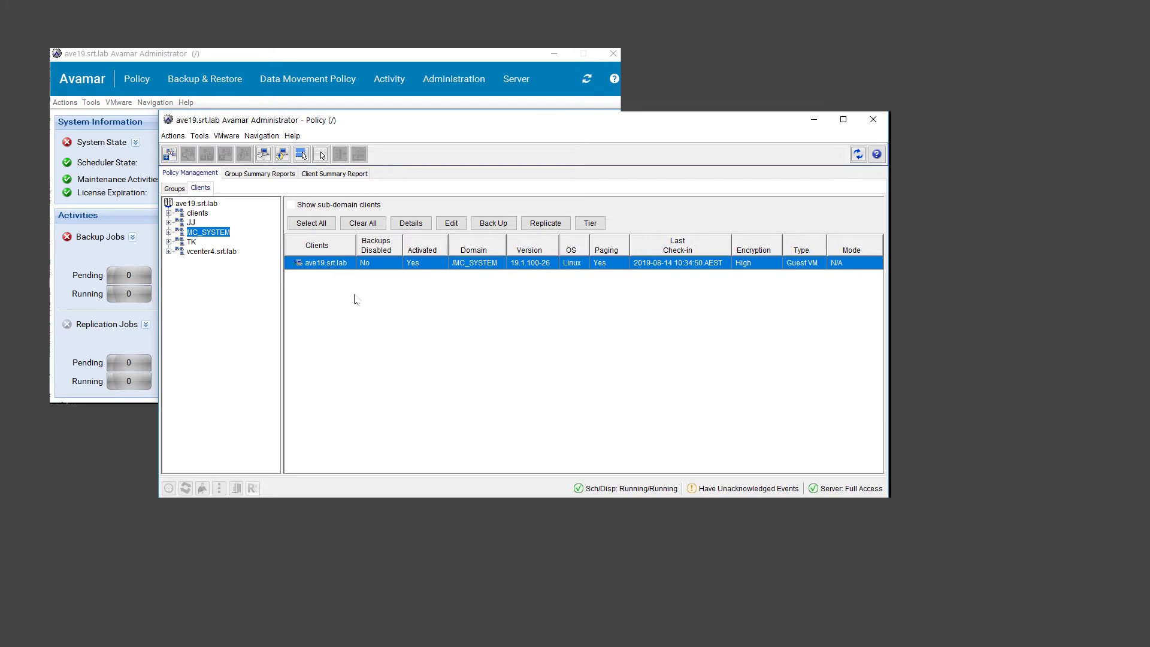
# - Set ave19.srt.lab's Overtime option to 'Always allow overtime' and save it
pyautogui.click(452, 224)
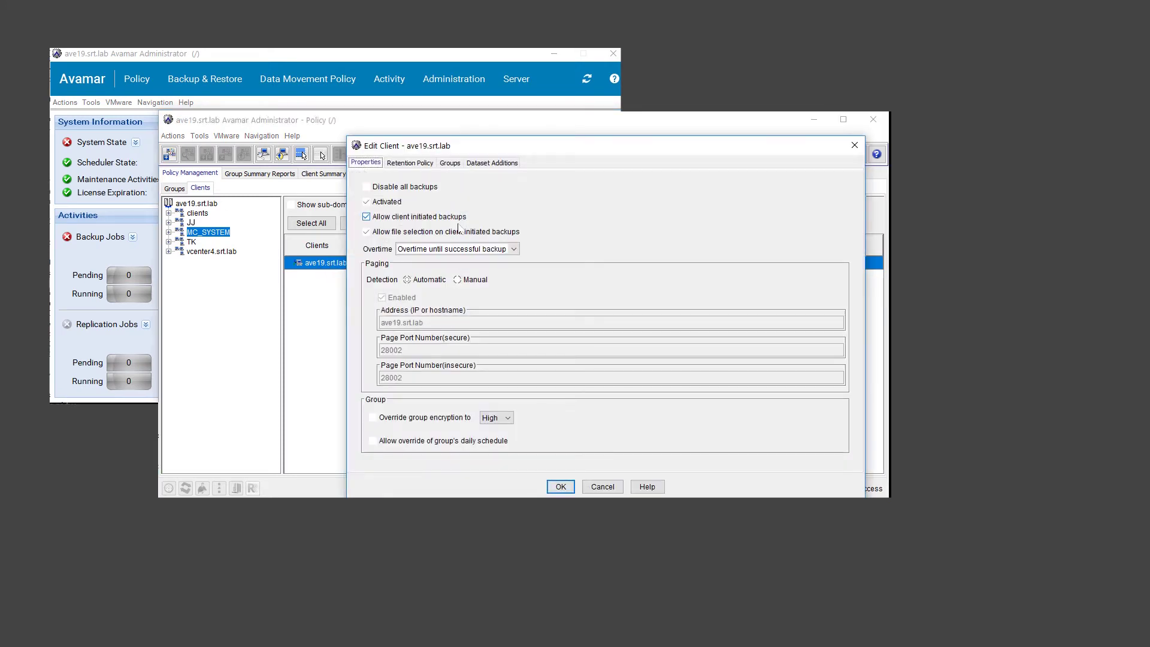
pyautogui.click(514, 249)
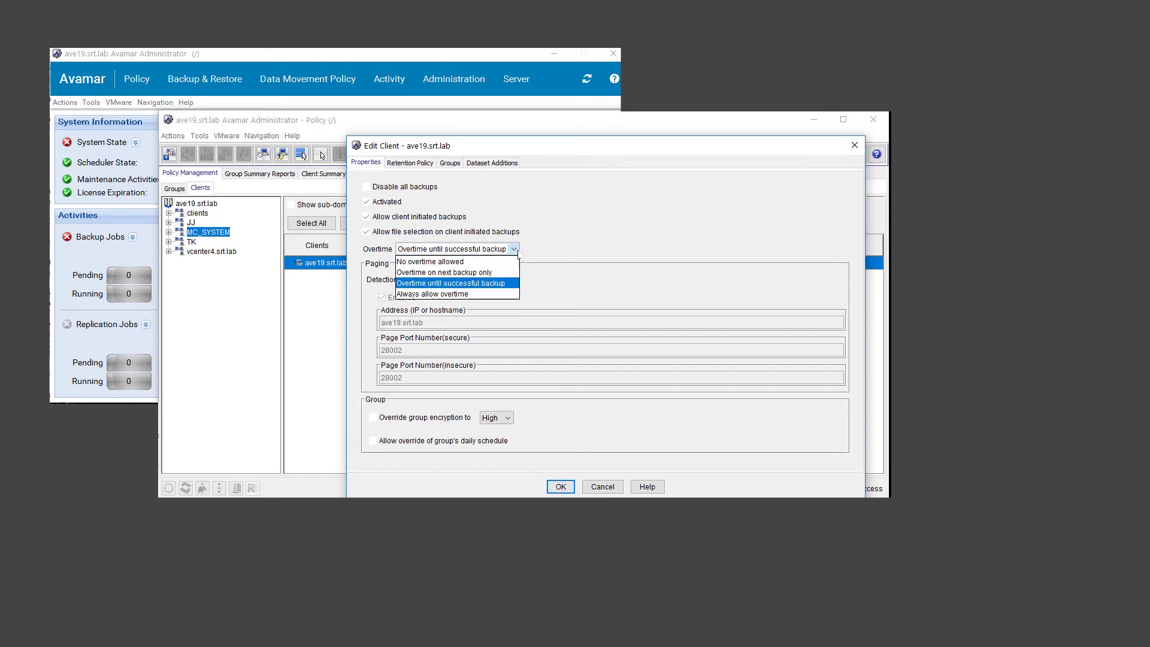
pyautogui.click(488, 294)
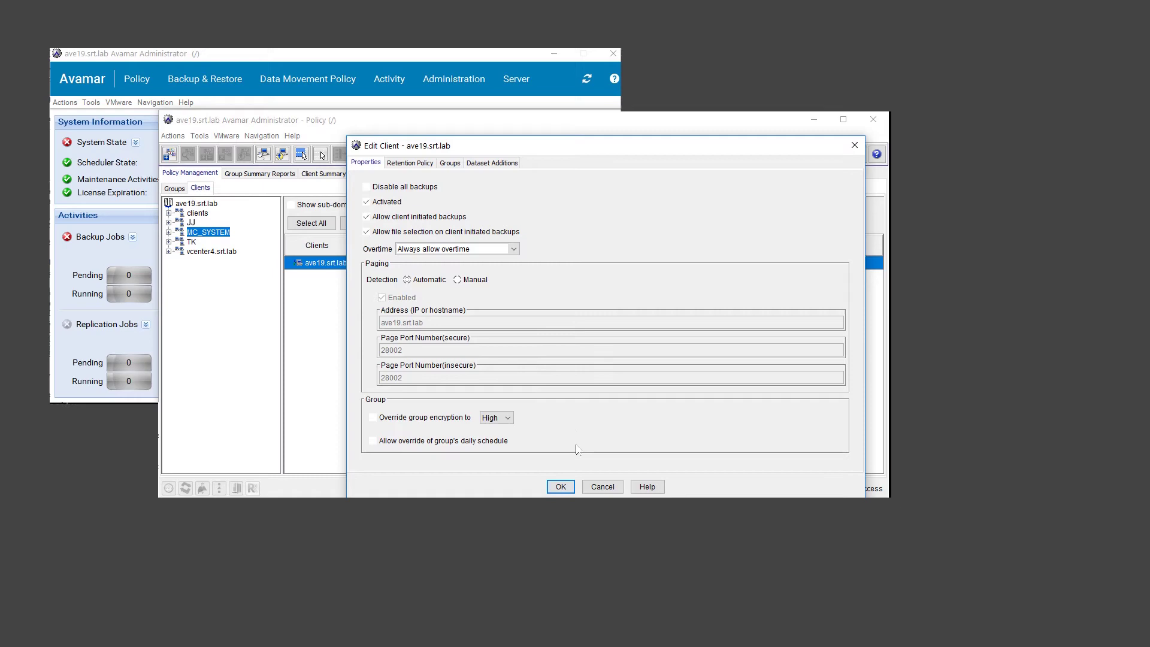
pyautogui.click(560, 487)
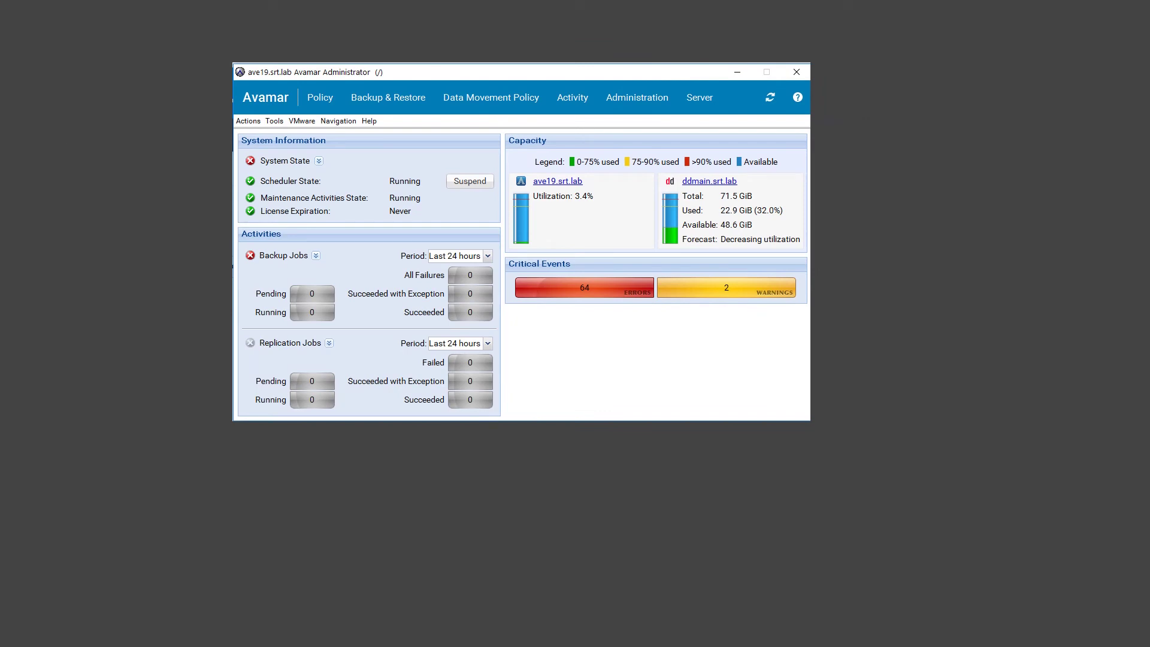
# - Edit the Replication 1 group from Data Movement Policy and jump to its 7. Overview page
pyautogui.click(495, 96)
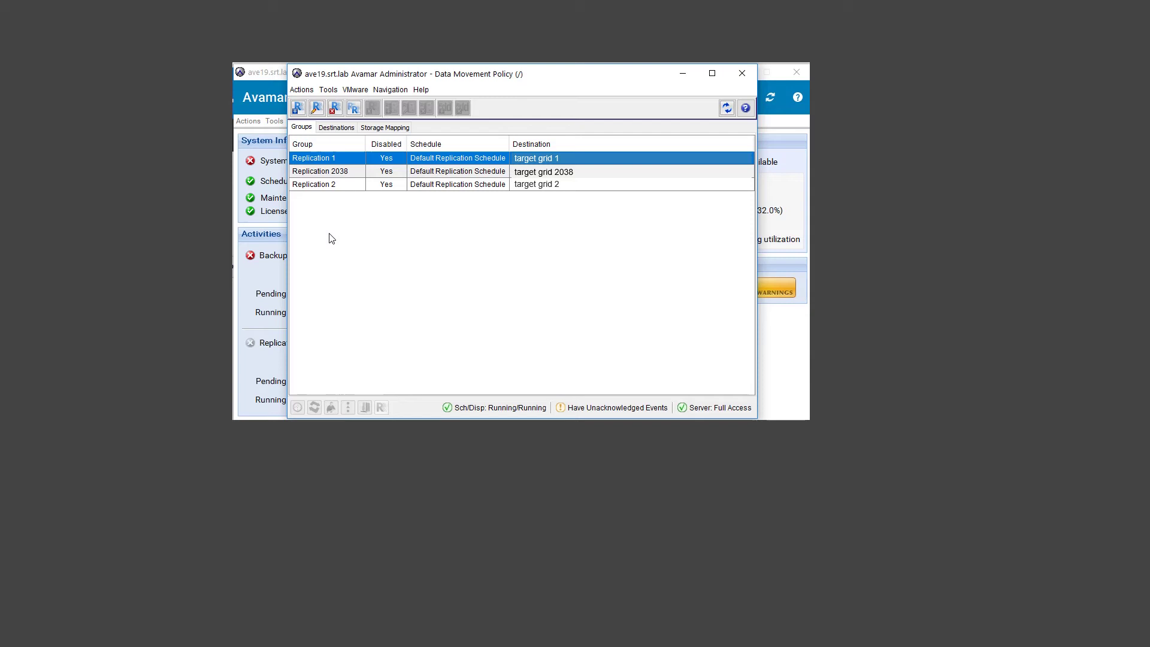
pyautogui.doubleClick(335, 160)
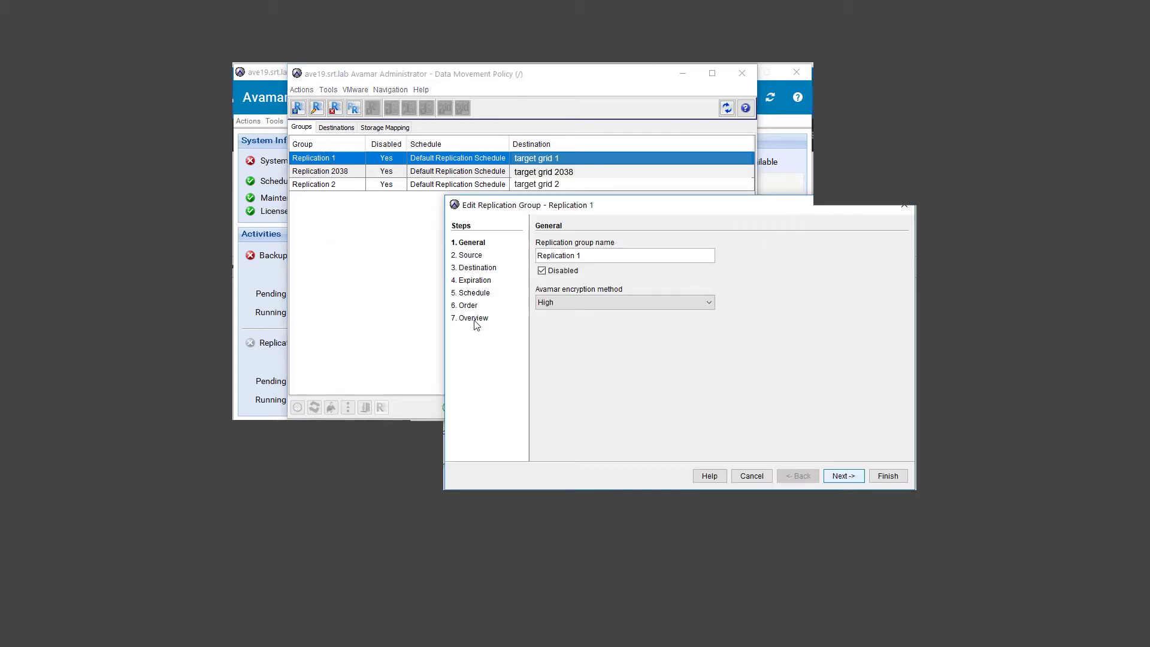
pyautogui.click(474, 318)
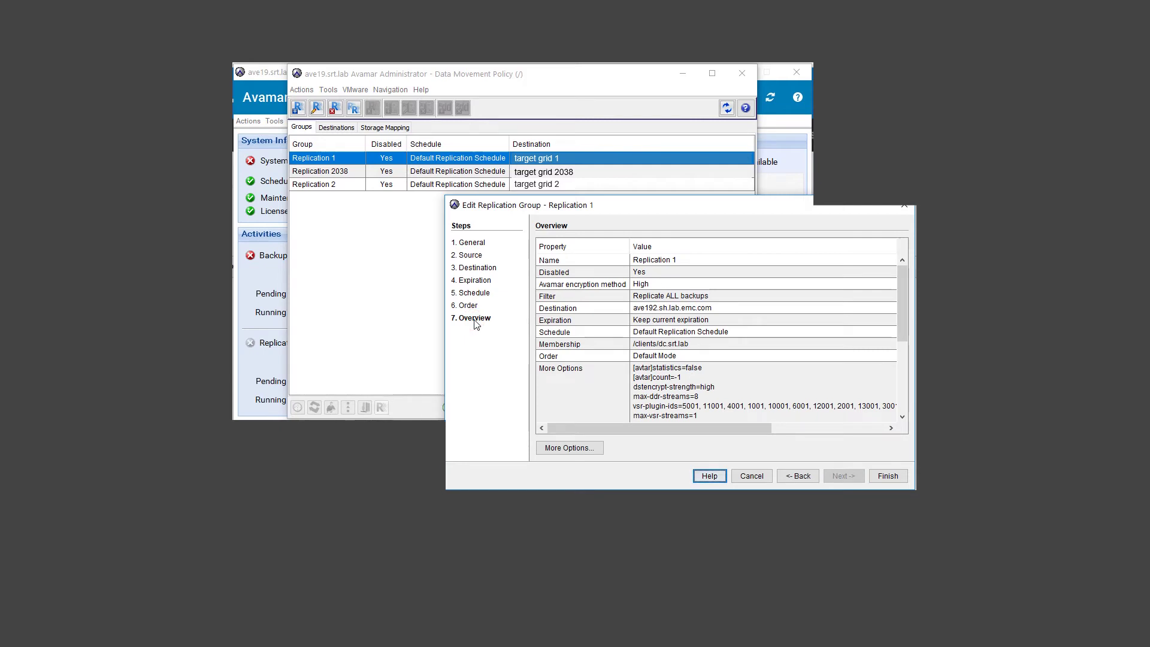
# - Add custom attribute [replscript]timeout with value 999999 in More Options and accept it
pyautogui.click(589, 452)
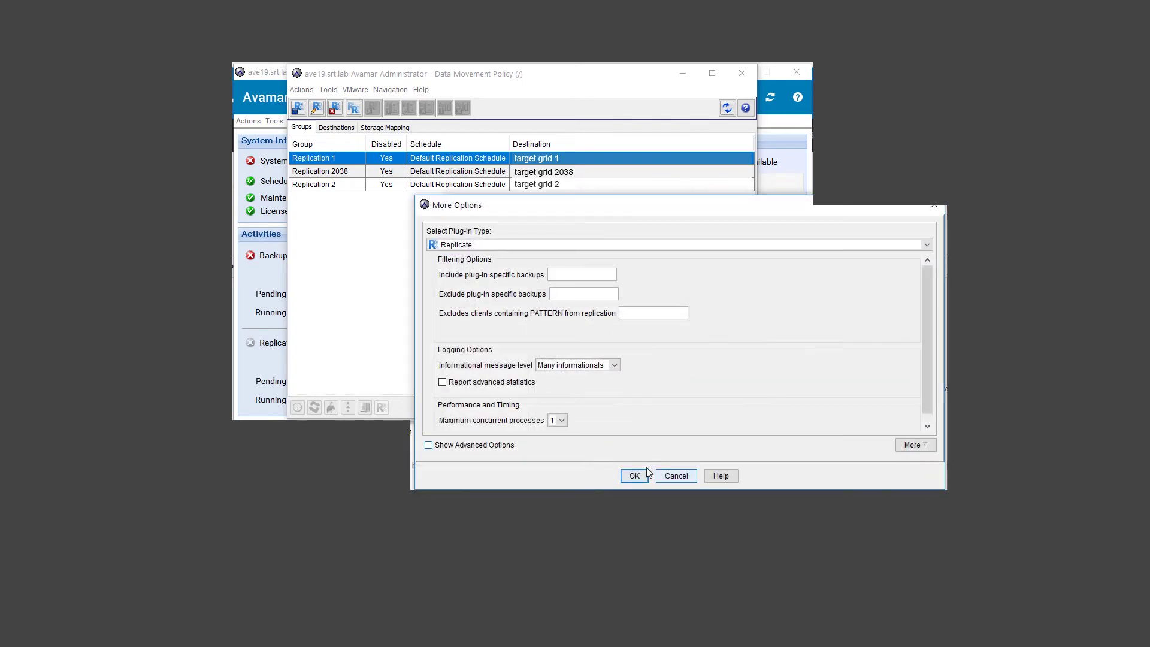
pyautogui.click(917, 444)
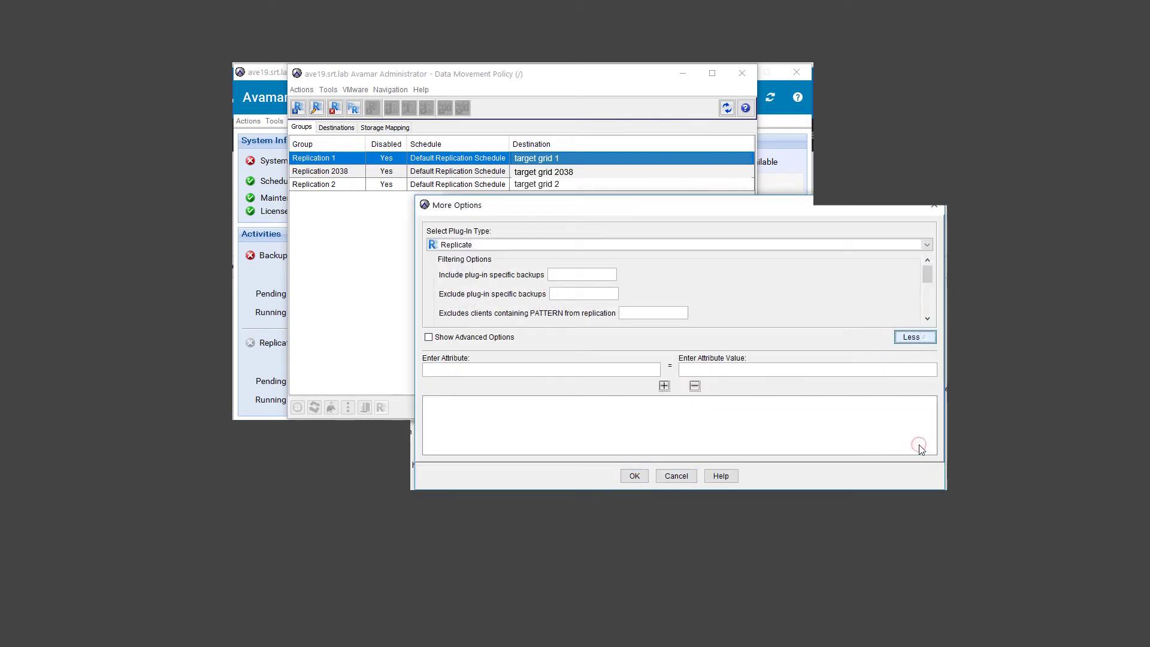
pyautogui.click(584, 371)
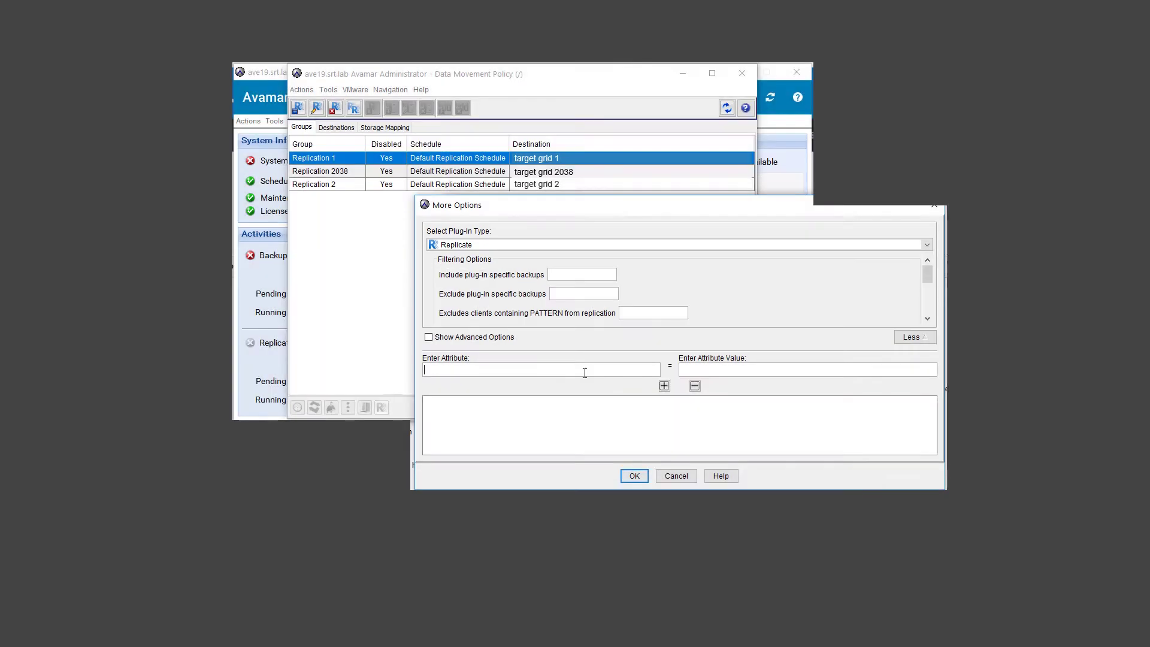
pyautogui.write('[replscript]timeout')
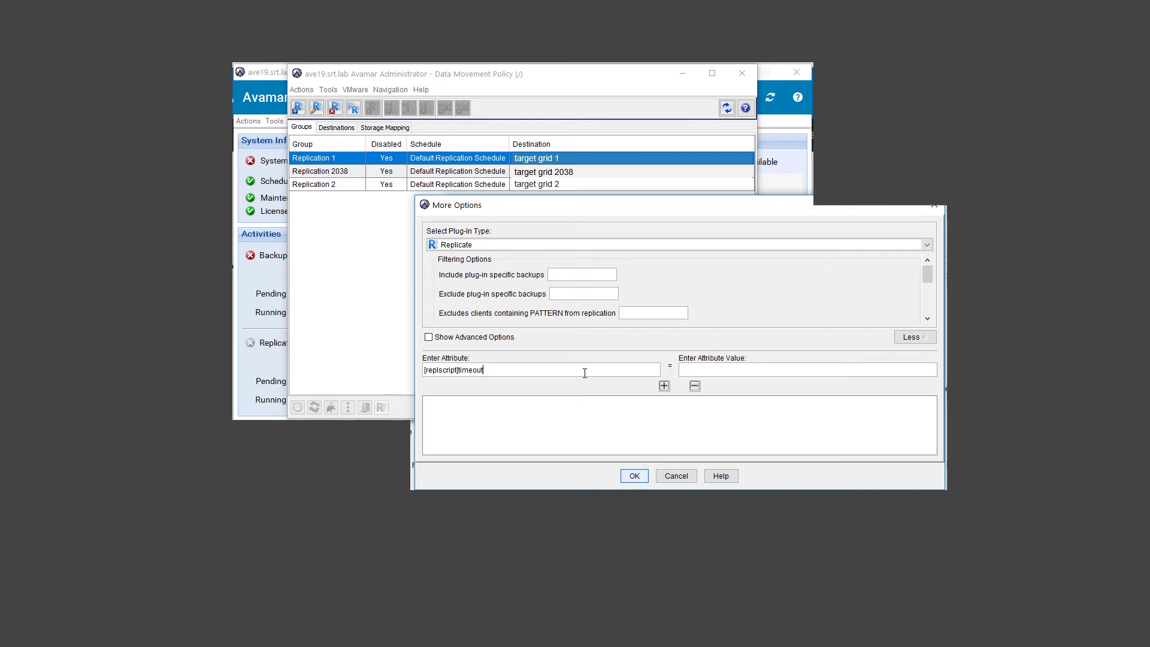
pyautogui.press('Tab')
pyautogui.write('999999')
pyautogui.click(664, 386)
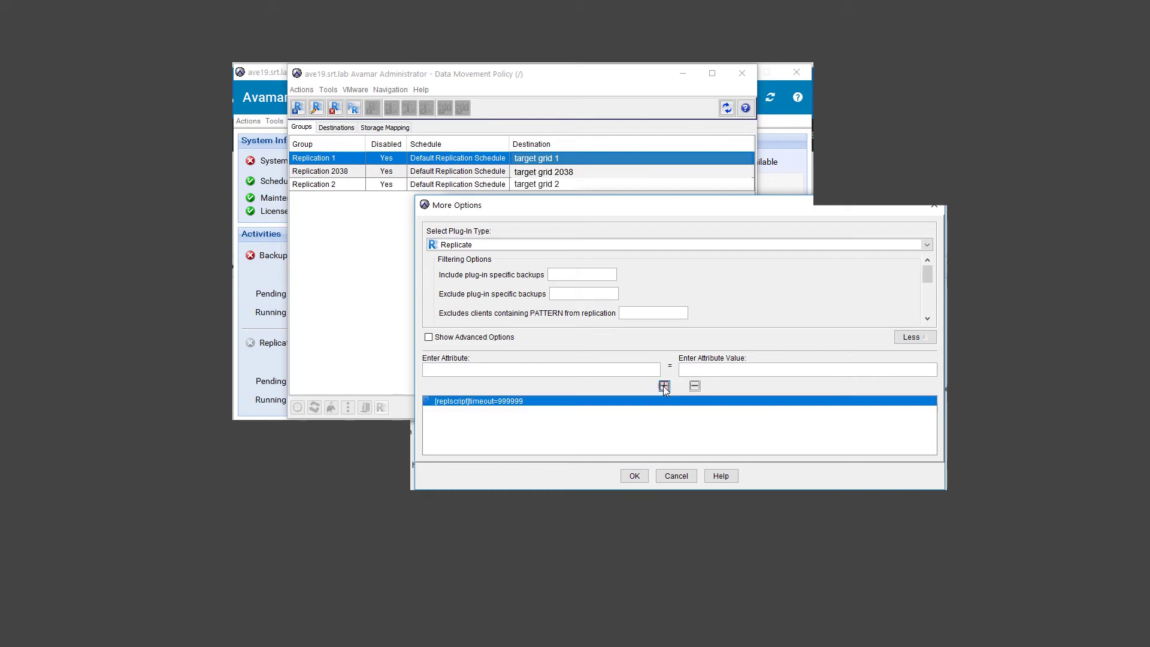
pyautogui.click(638, 480)
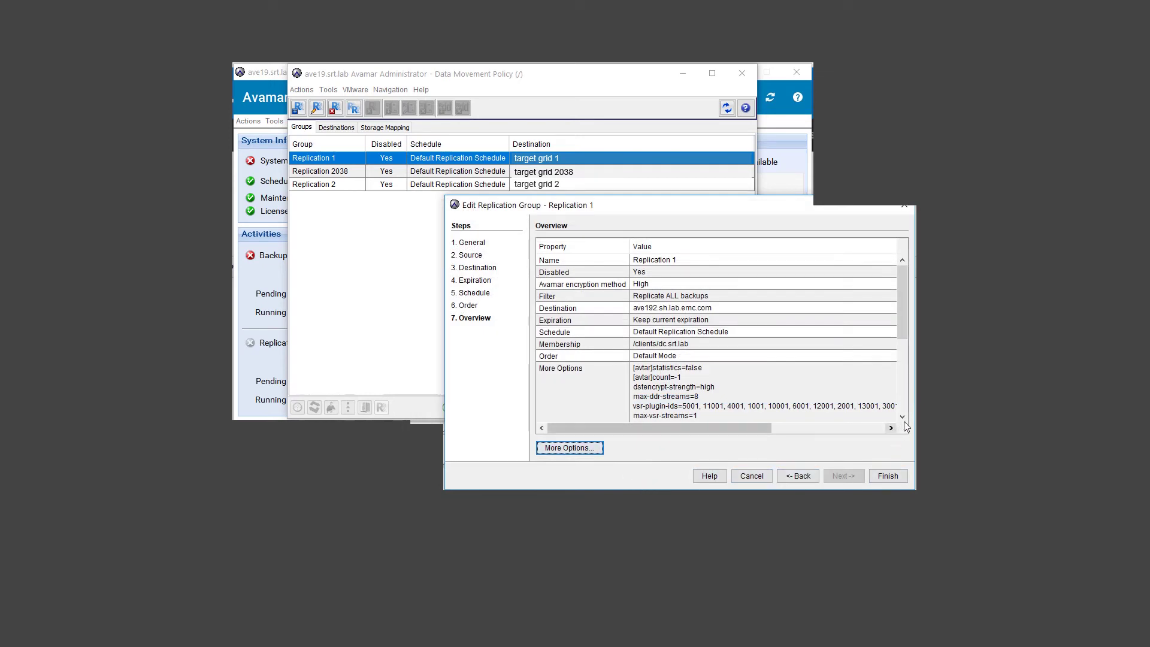
pyautogui.scroll(-3, 904, 419)
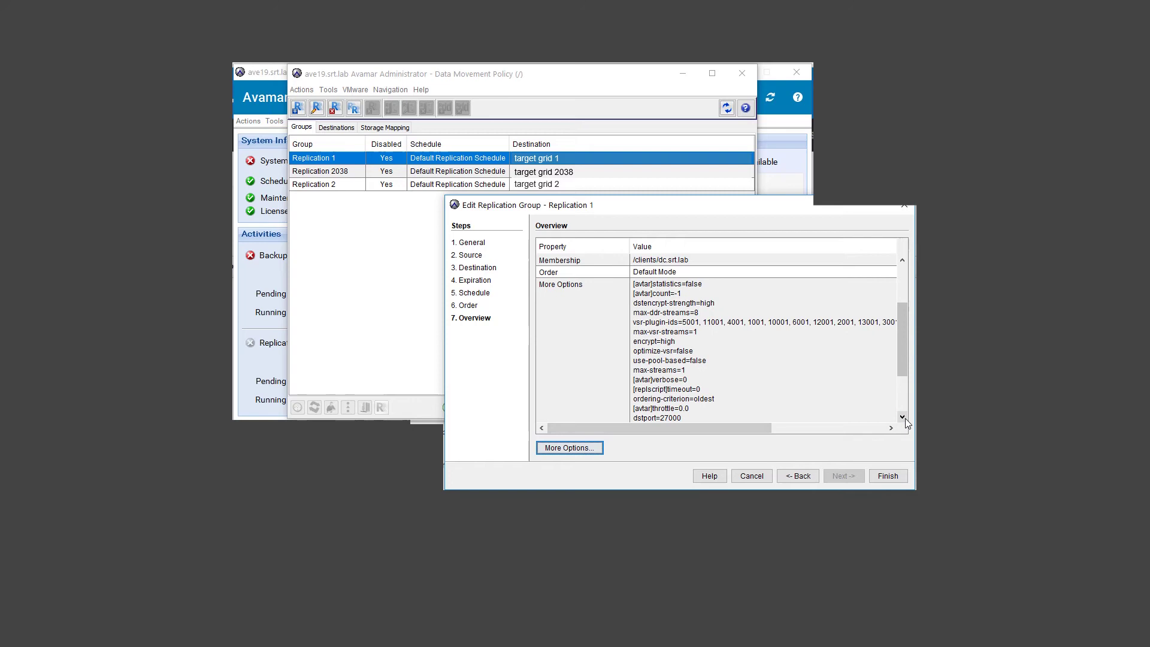
pyautogui.scroll(-3, 905, 423)
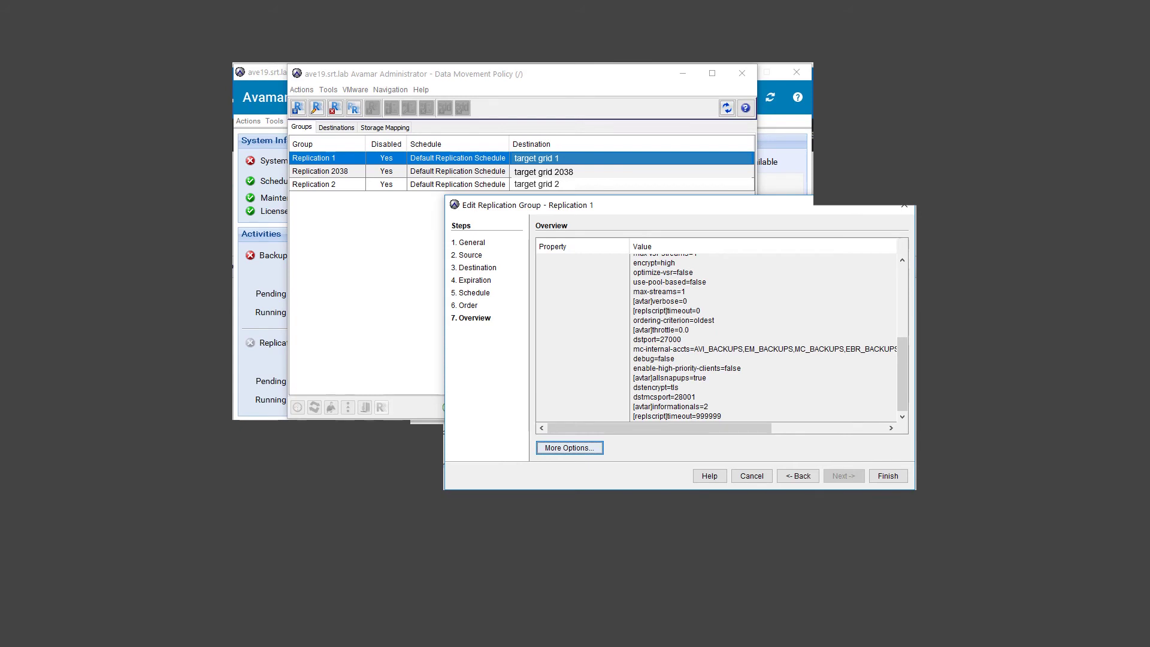
pyautogui.click(901, 479)
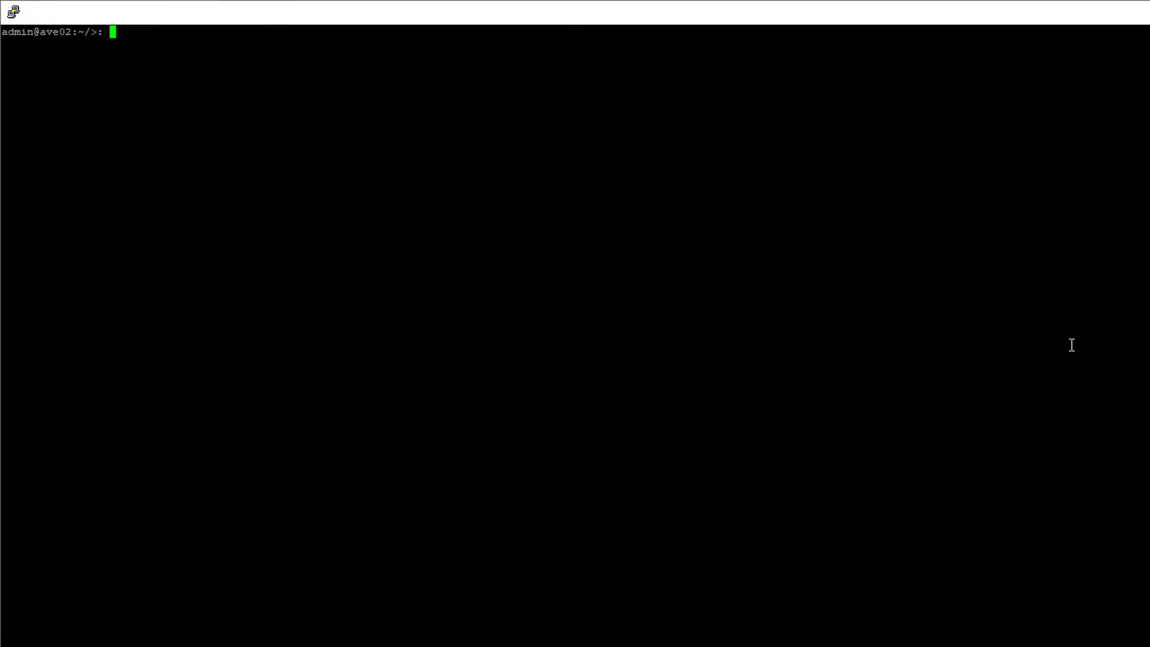
# - Go to /usr/local/avamar/var/mc/server_data/prefs and list the existing mcserver.xml files
pyautogui.write('cd /')
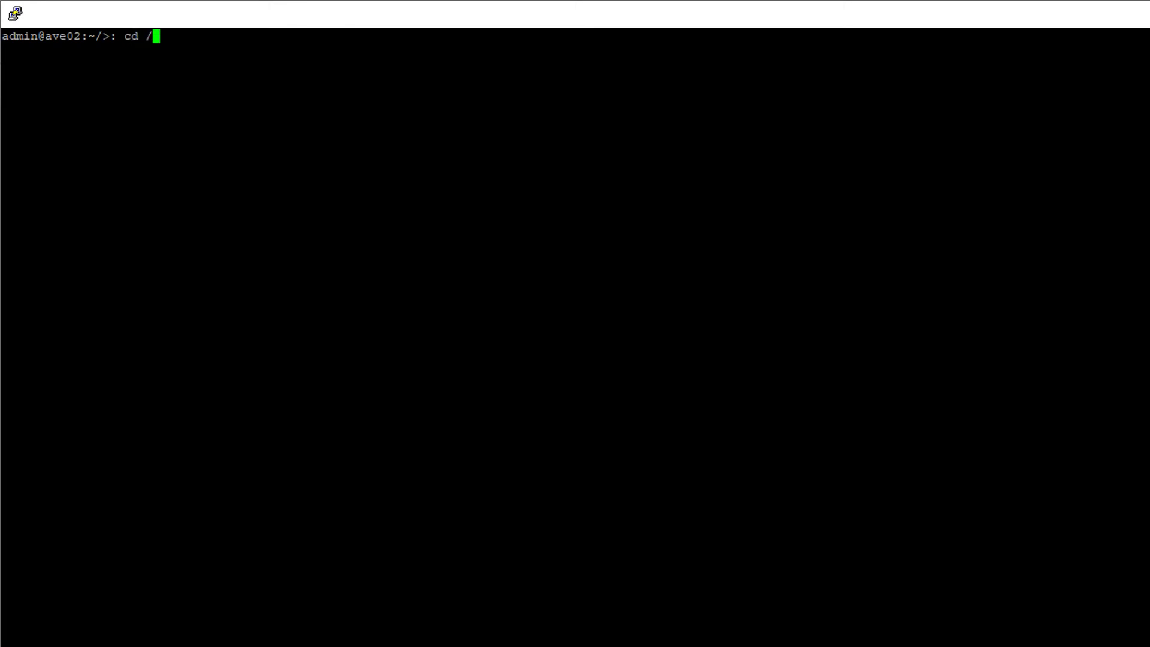
pyautogui.write('usr/local/ava')
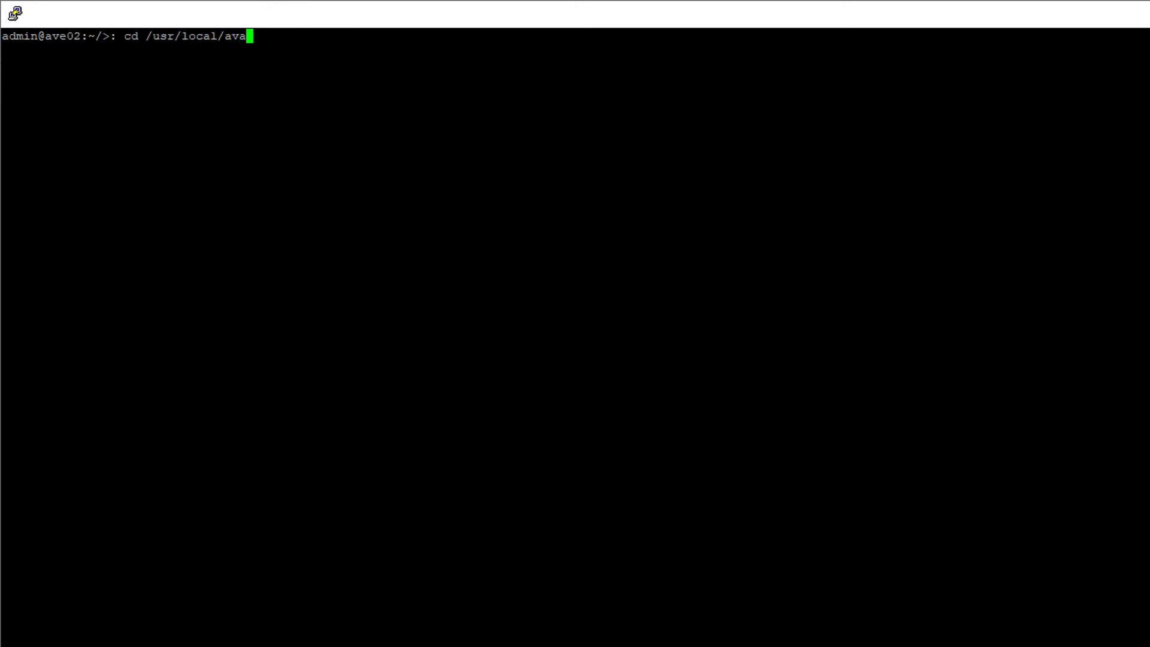
pyautogui.write('mar/var/mc/server_data/prefs')
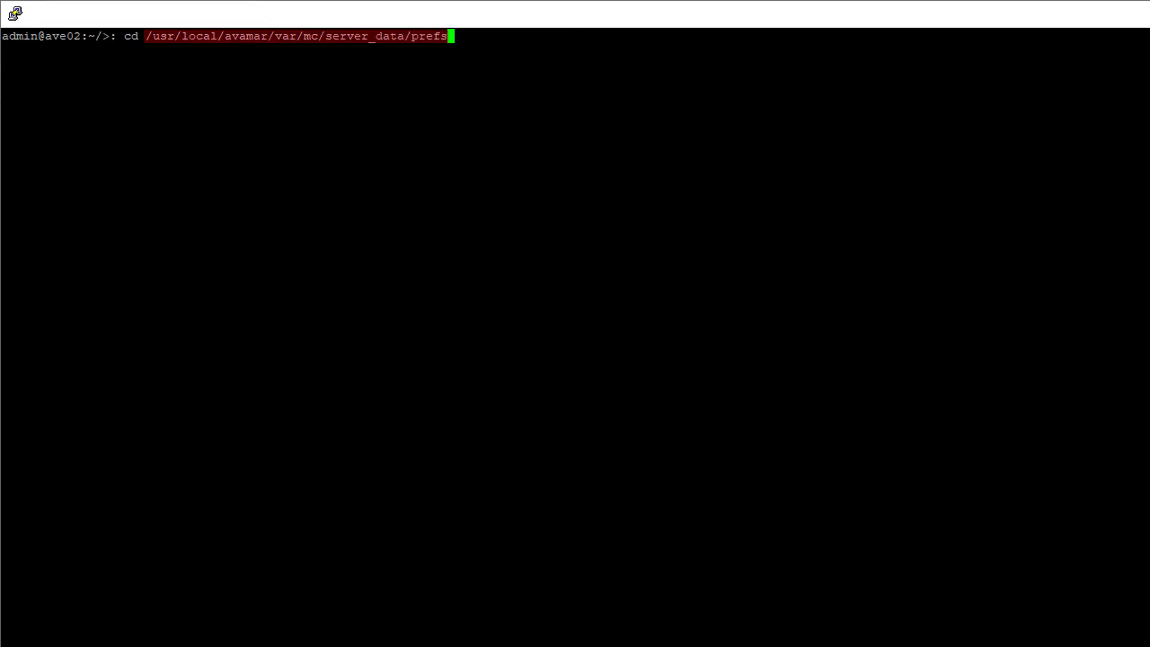
pyautogui.press('Return')
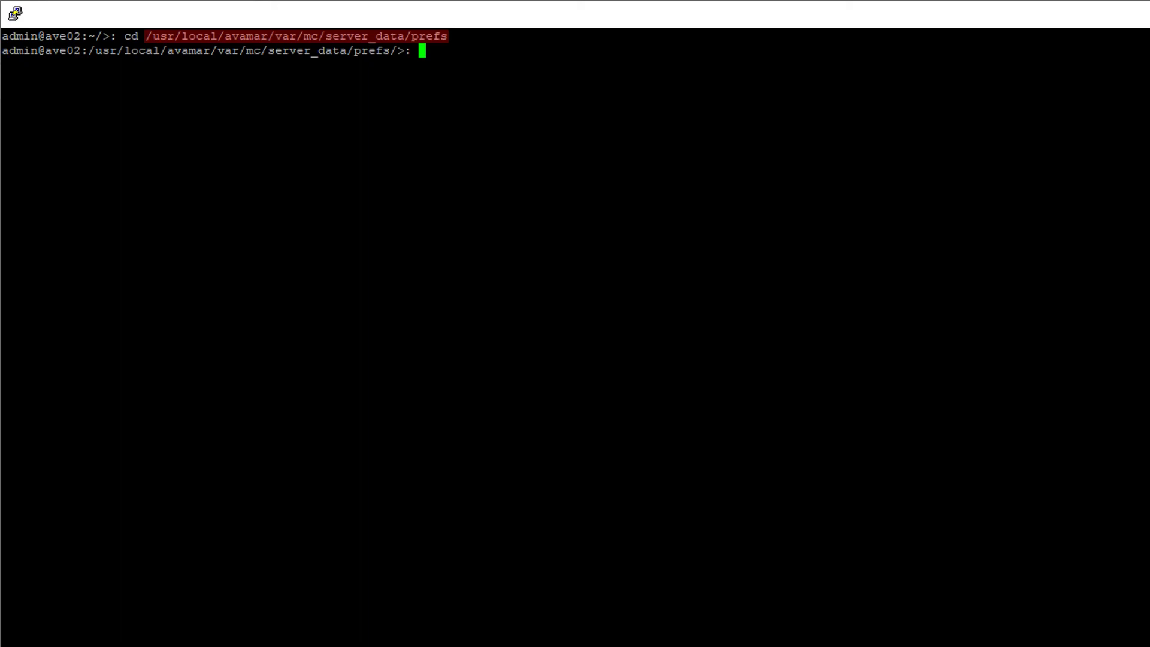
pyautogui.write('ls -al *mcserver')
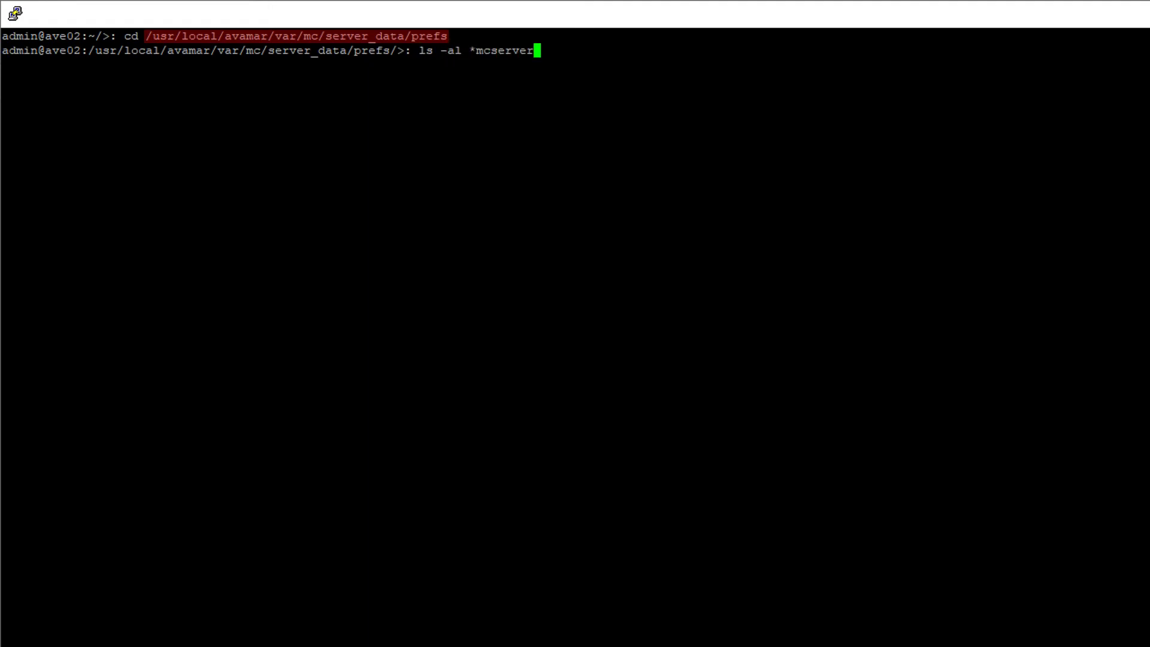
pyautogui.write('.xml*')
pyautogui.press('Return')
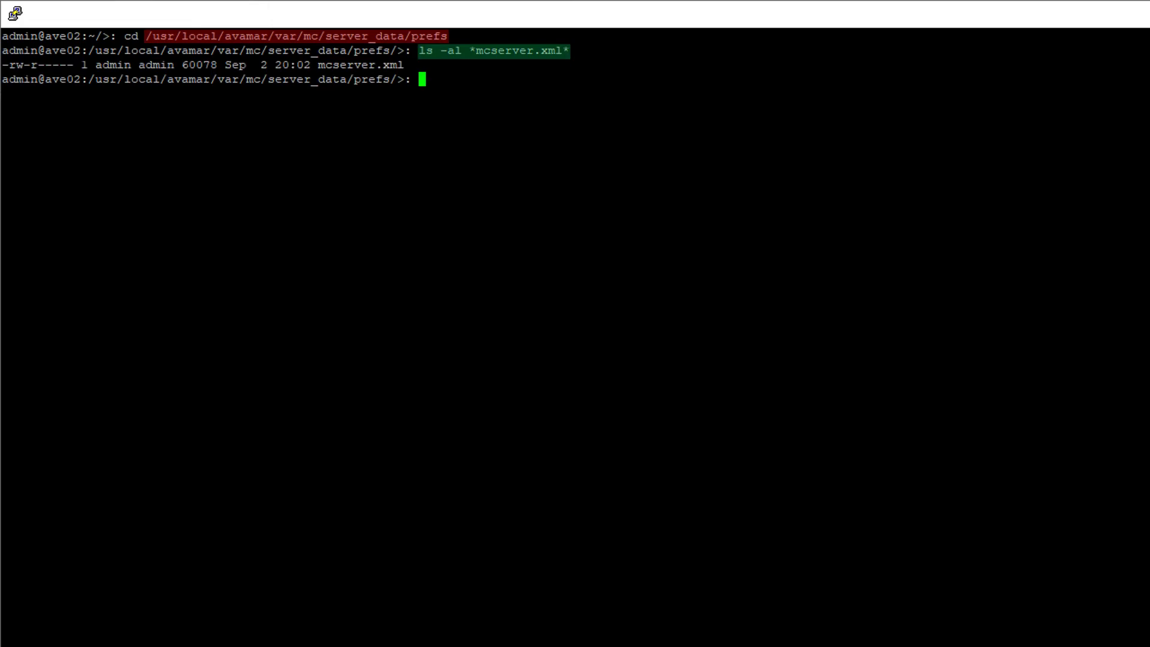
# - Copy mcserver.xml to a timestamped x_mcserver.xml.<date> backup and list files to confirm it
pyautogui.write('cp -p mcserver.xml x')
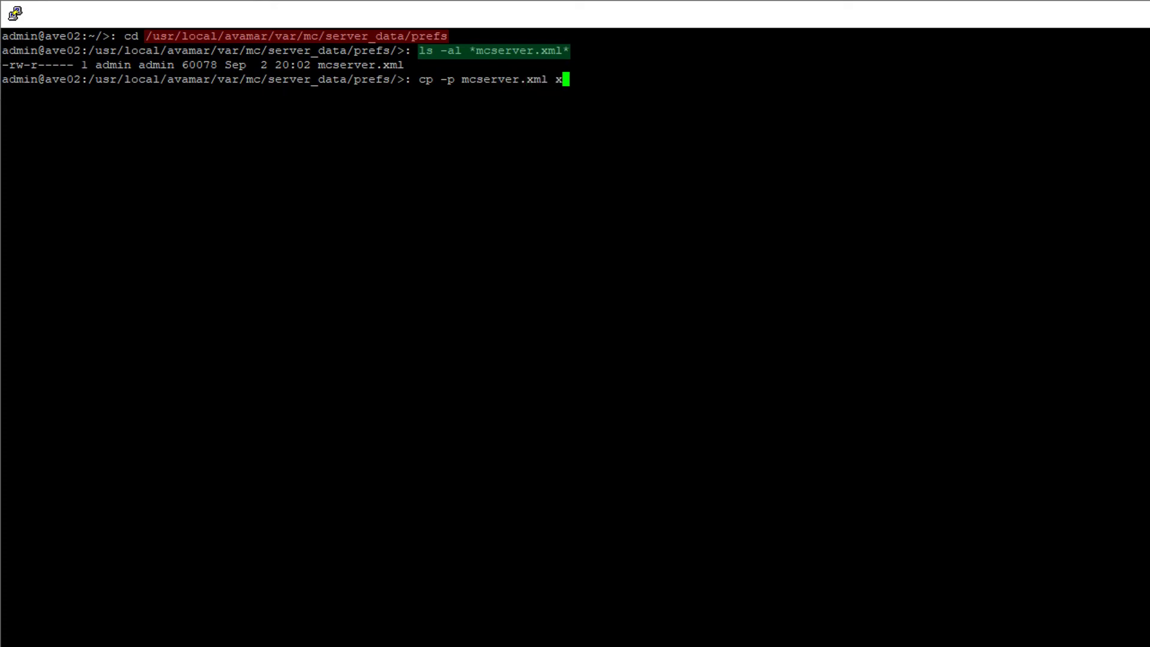
pyautogui.write('_mcserver.xml')
pyautogui.write('.`date +%Y')
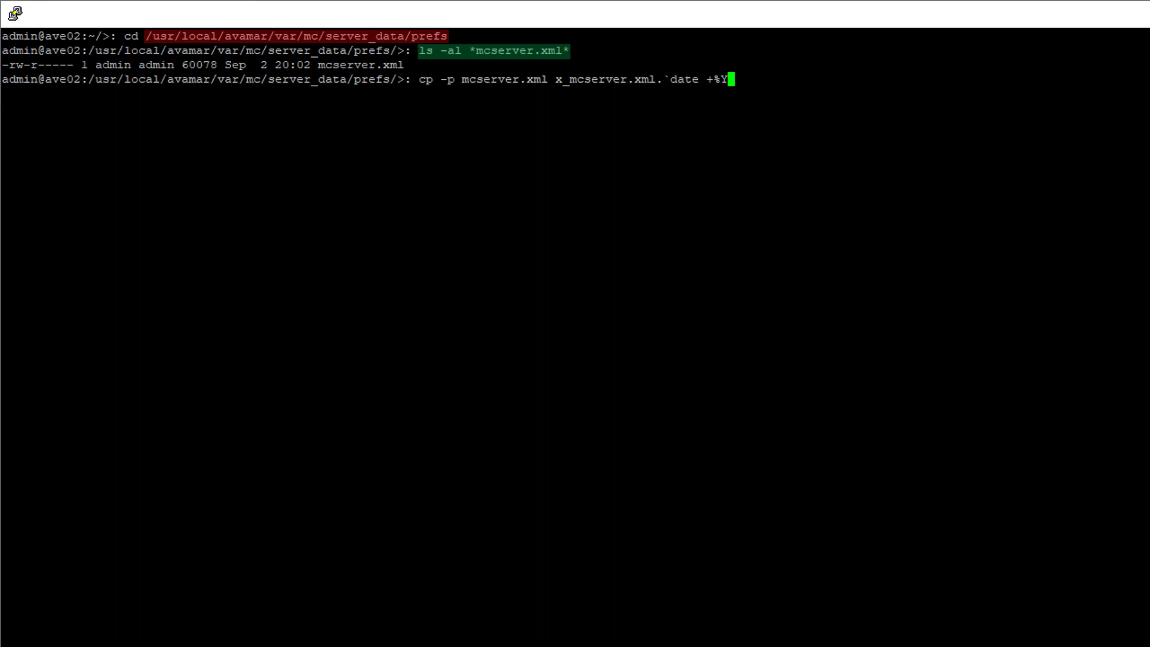
pyautogui.write('%m%d-%H%M`')
pyautogui.press('Return')
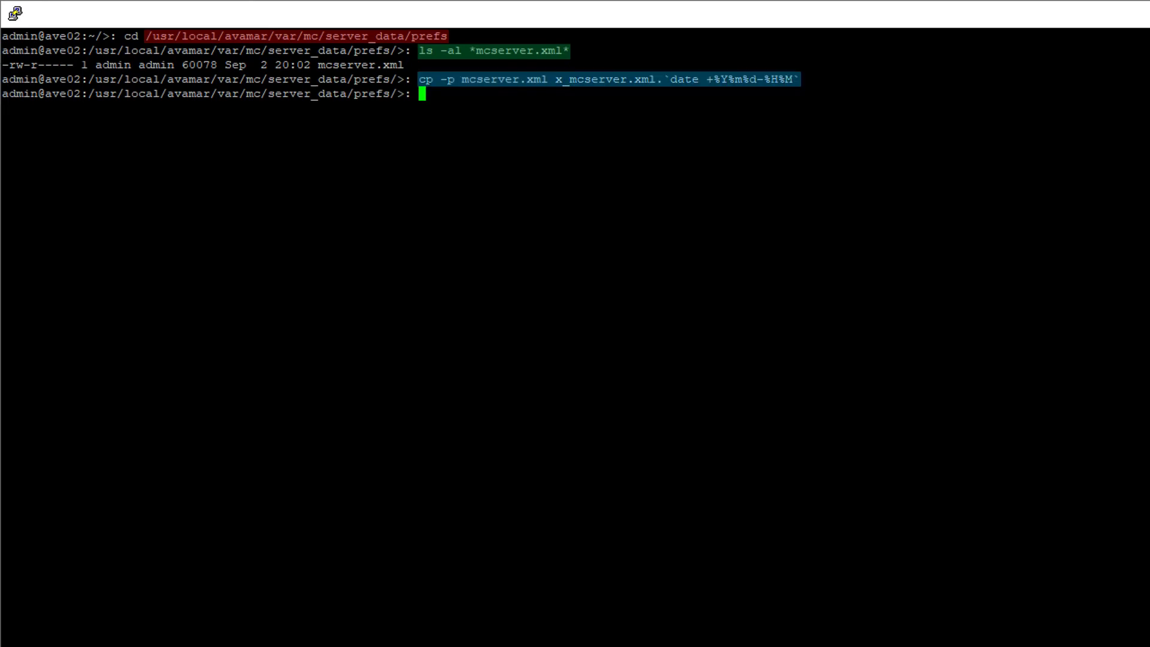
pyautogui.press('Up')
pyautogui.press('Up')
pyautogui.press('Return')
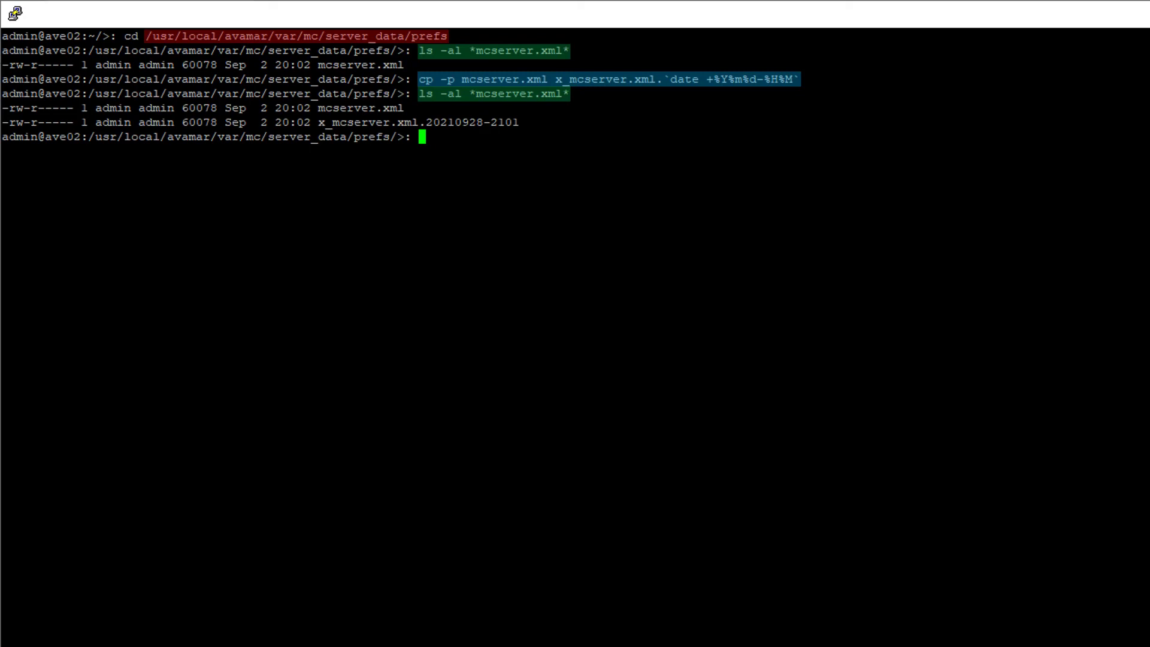
# - In vi, replace the repl_window_hours value 24 with 48 in mcserver.xml and save with :wq
pyautogui.write('vi mcserv')
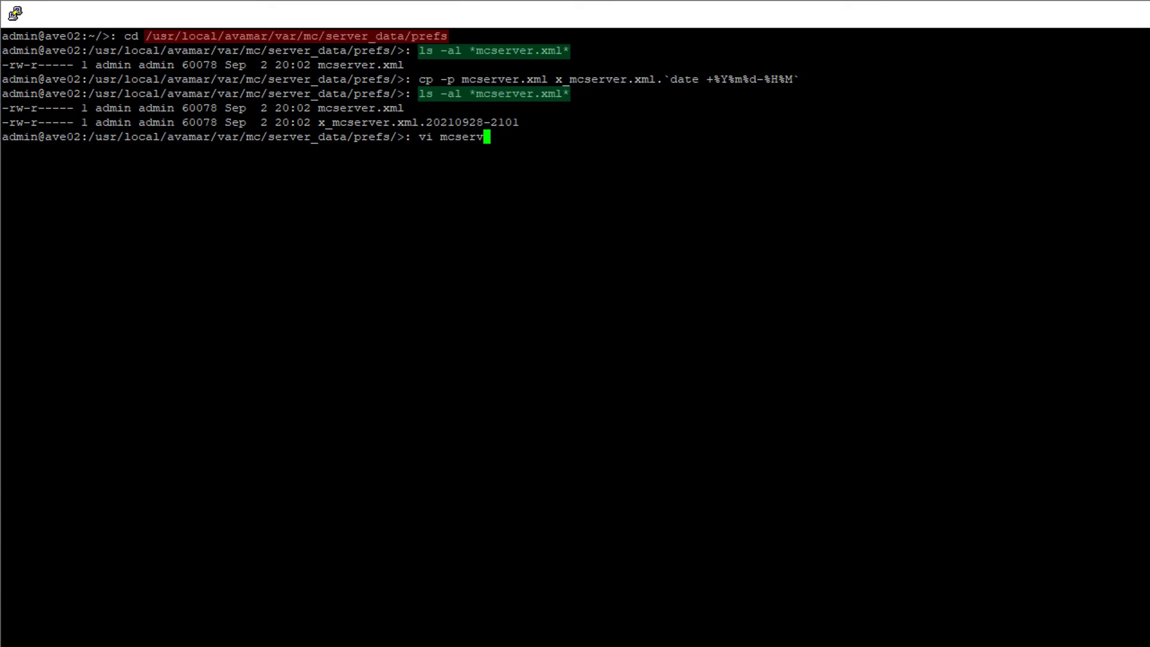
pyautogui.write('er.xml')
pyautogui.press('Return')
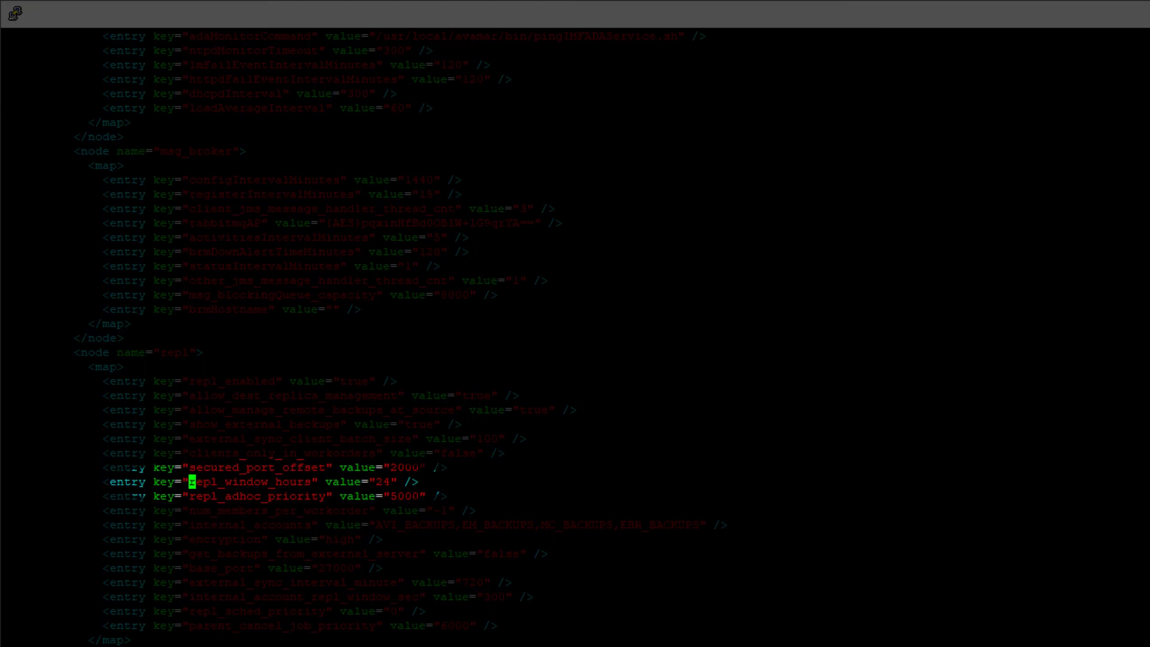
pyautogui.press('Right')
pyautogui.press('Right')
pyautogui.press('Right')
pyautogui.press('Right')
pyautogui.press('Right')
pyautogui.press('Right')
pyautogui.press('Right')
pyautogui.press('Right')
pyautogui.press('Right')
pyautogui.press('Right')
pyautogui.press('Right')
pyautogui.press('Right')
pyautogui.press('Right')
pyautogui.press('Right')
pyautogui.press('Right')
pyautogui.press('Right')
pyautogui.press('Right')
pyautogui.press('Right')
pyautogui.press('Right')
pyautogui.press('Right')
pyautogui.press('x')
pyautogui.press('x')
pyautogui.write('i48')
pyautogui.press('Escape')
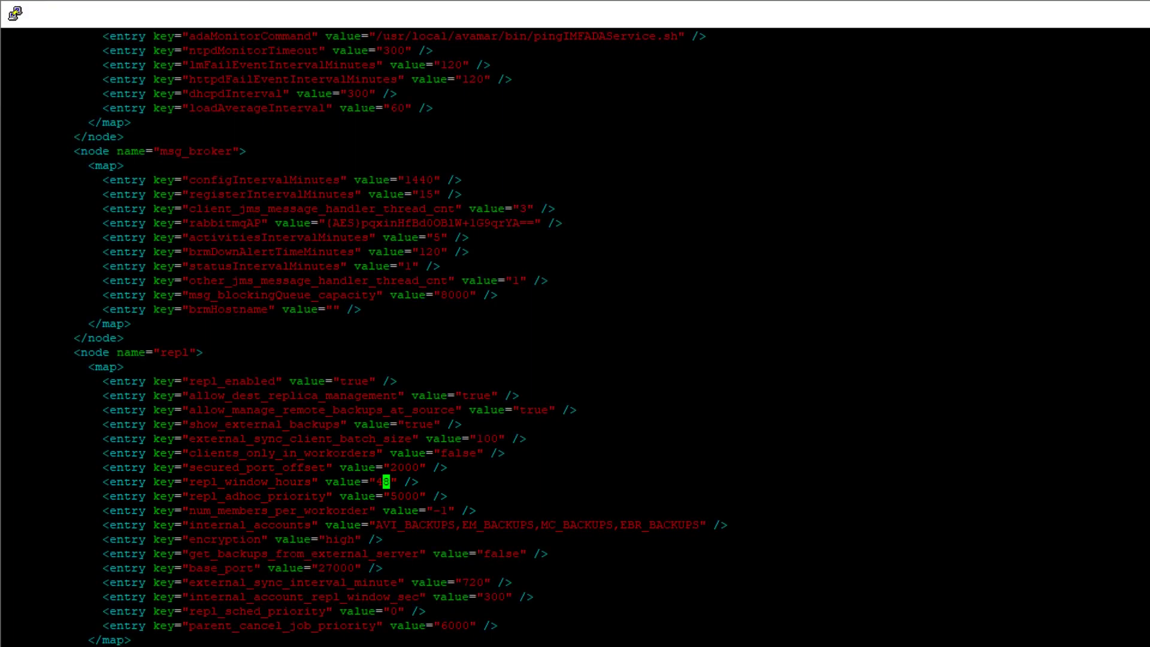
pyautogui.write(':wq')
pyautogui.press('Return')
# - Diff mcserver.xml against the x_mcserver.xml backup, then check services with dpnctl status
pyautogui.write('diff')
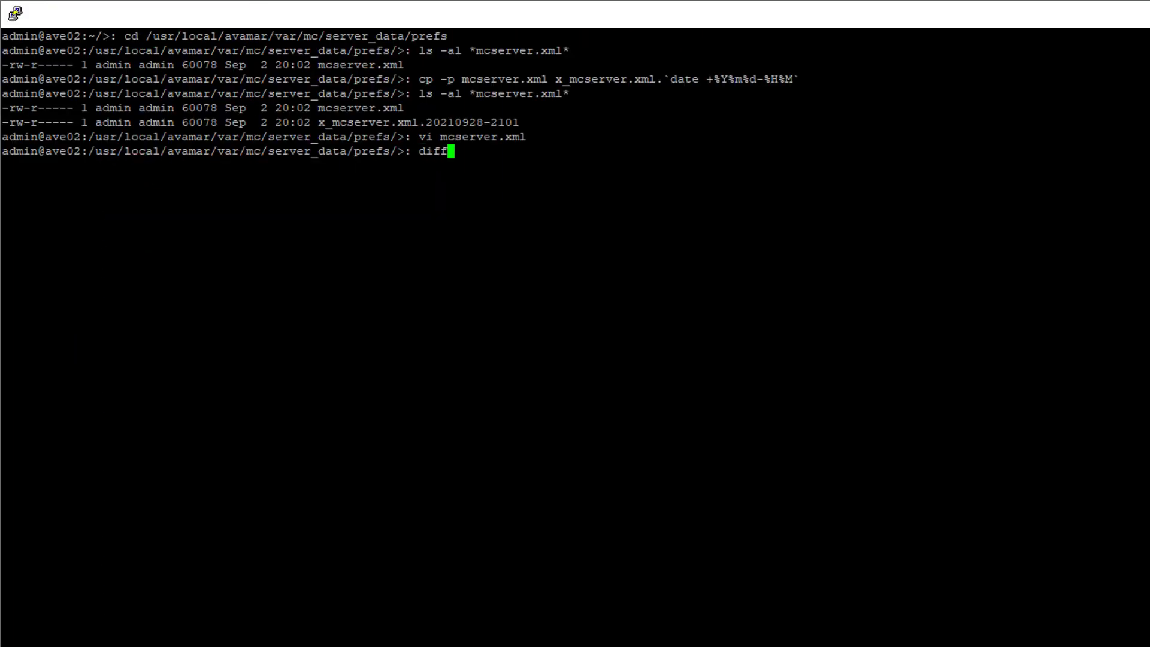
pyautogui.write(' mcserver.xml x')
pyautogui.press('Tab')
pyautogui.press('Return')
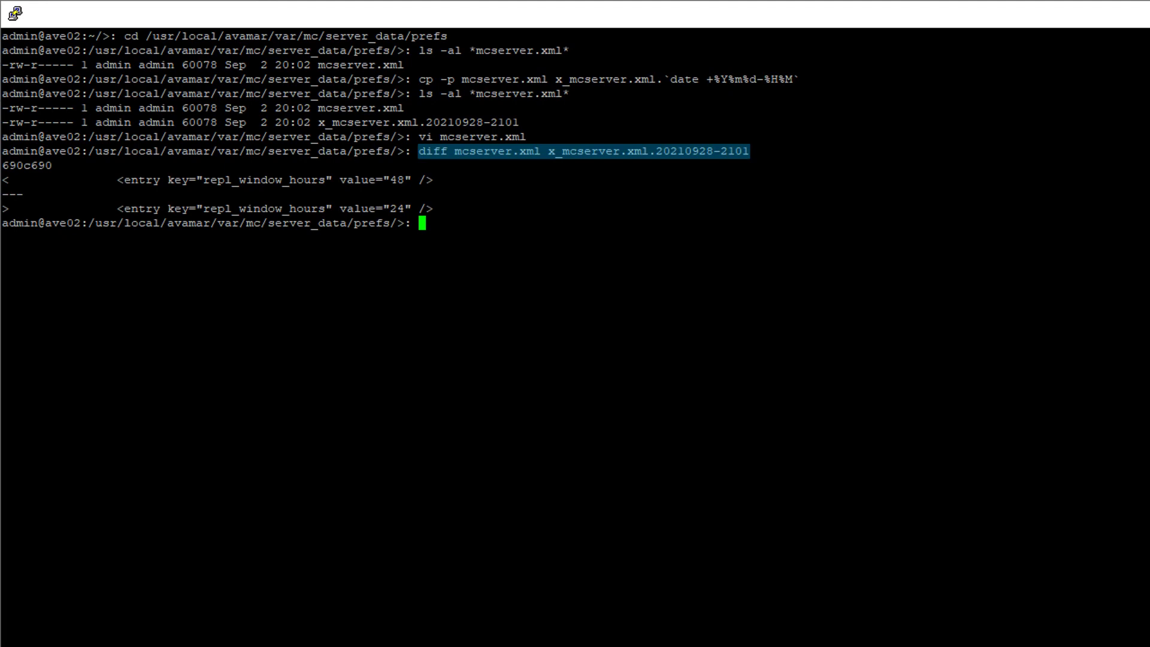
pyautogui.write('dpnctl status')
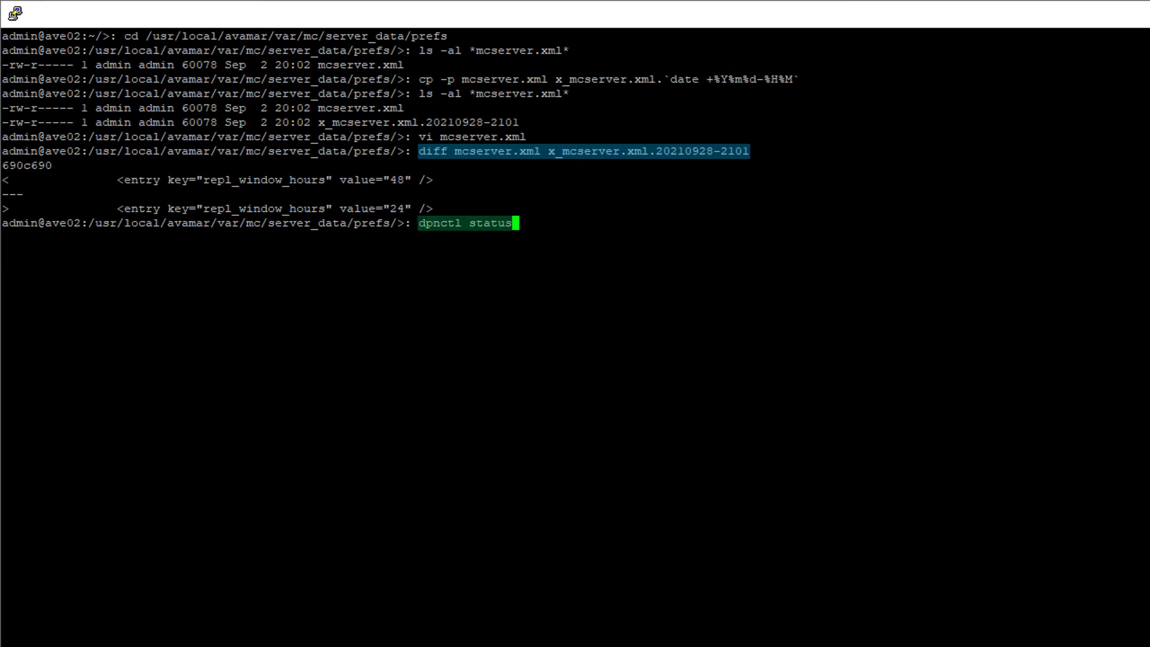
pyautogui.press('Return')
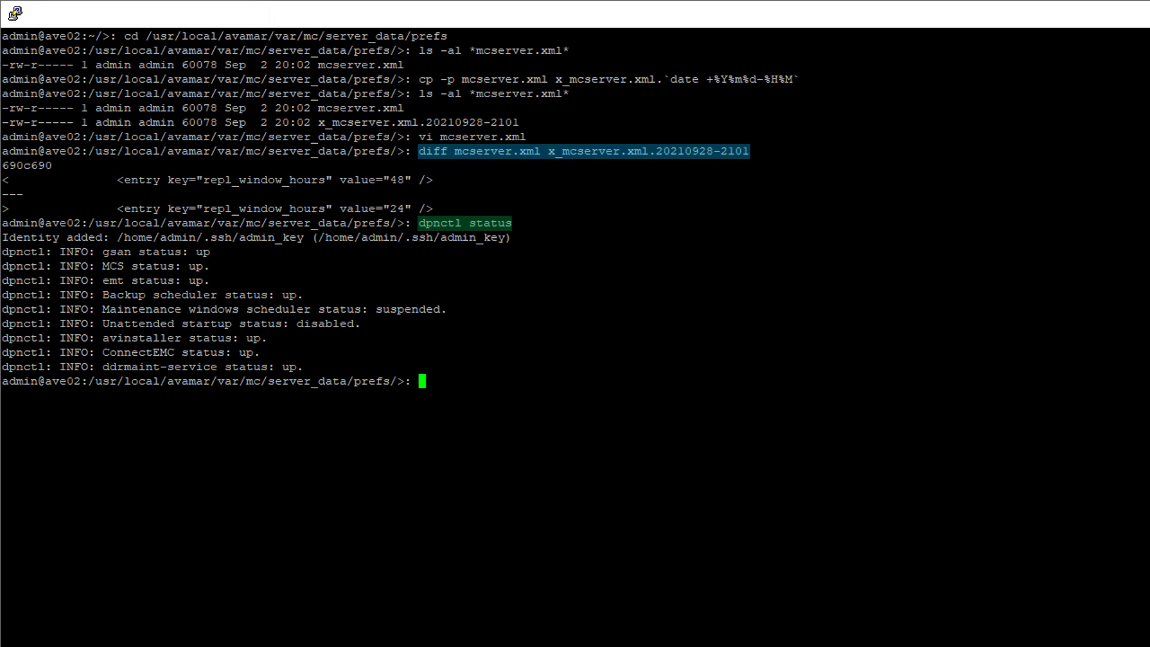
# - Run dpnctl stop mcs, dpnctl start mcs, then dpnctl start sched
pyautogui.write('dpnctl stop mcs')
pyautogui.press('Return')
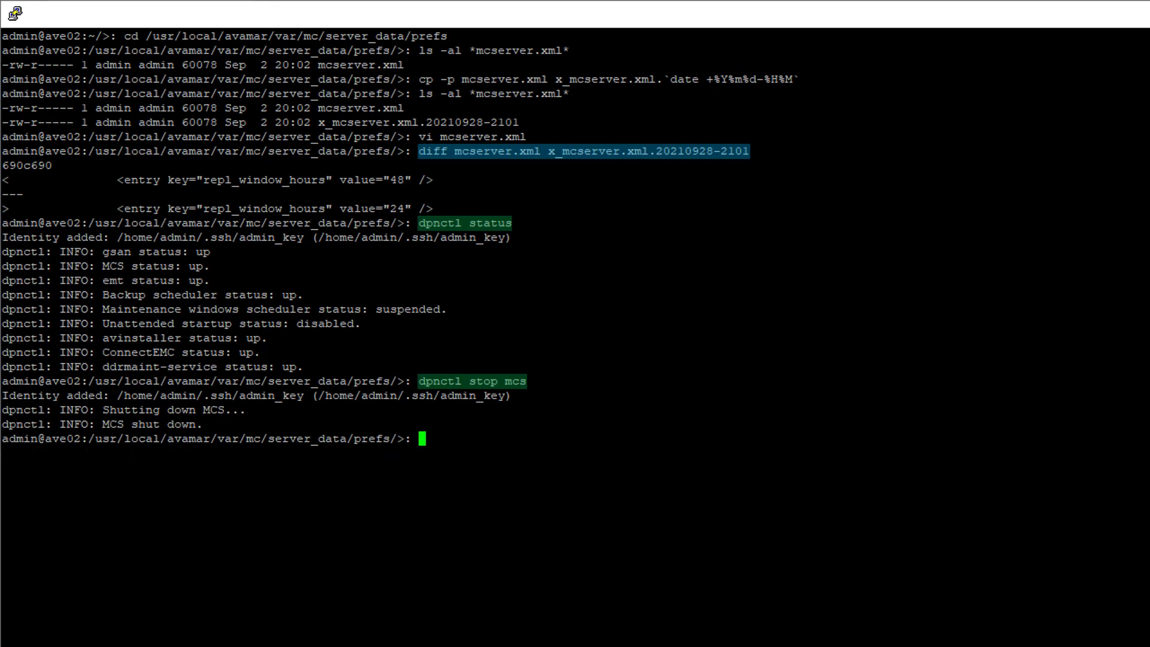
pyautogui.write('dpnctl start mcs')
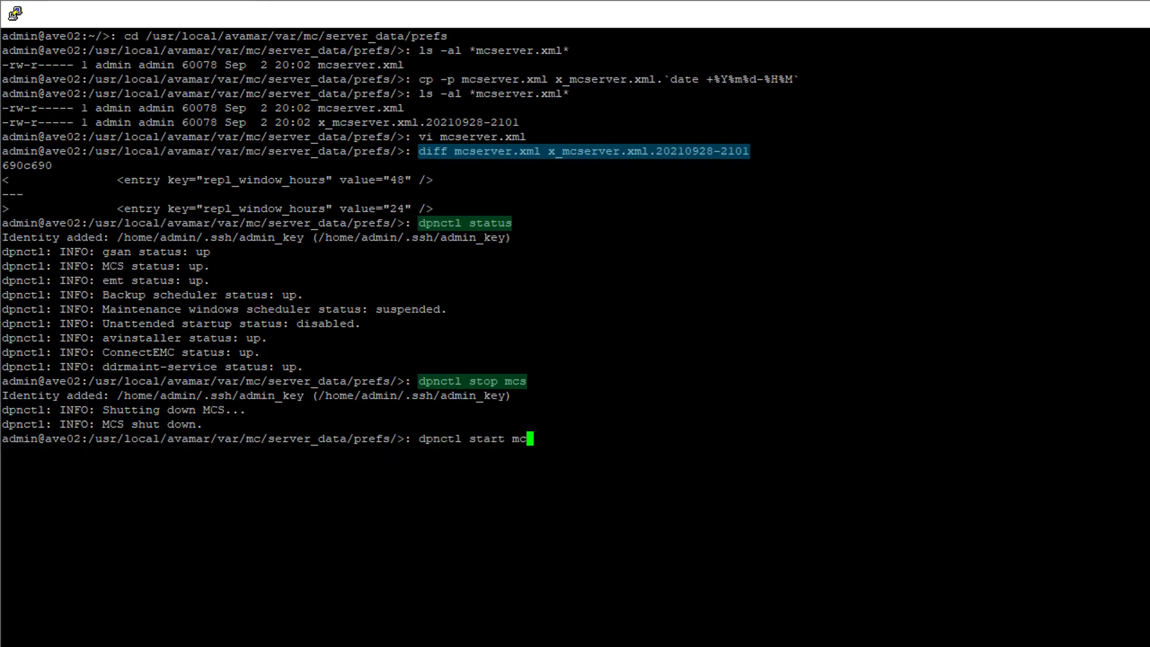
pyautogui.press('Return')
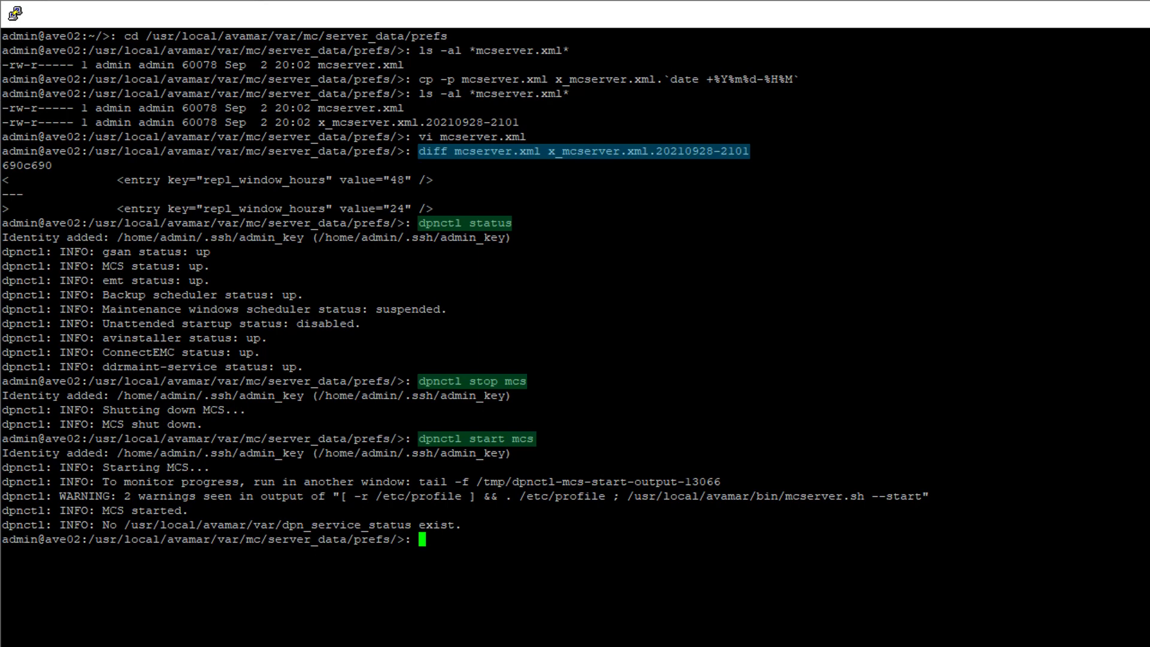
pyautogui.write('dpnctl start sched')
pyautogui.press('Return')
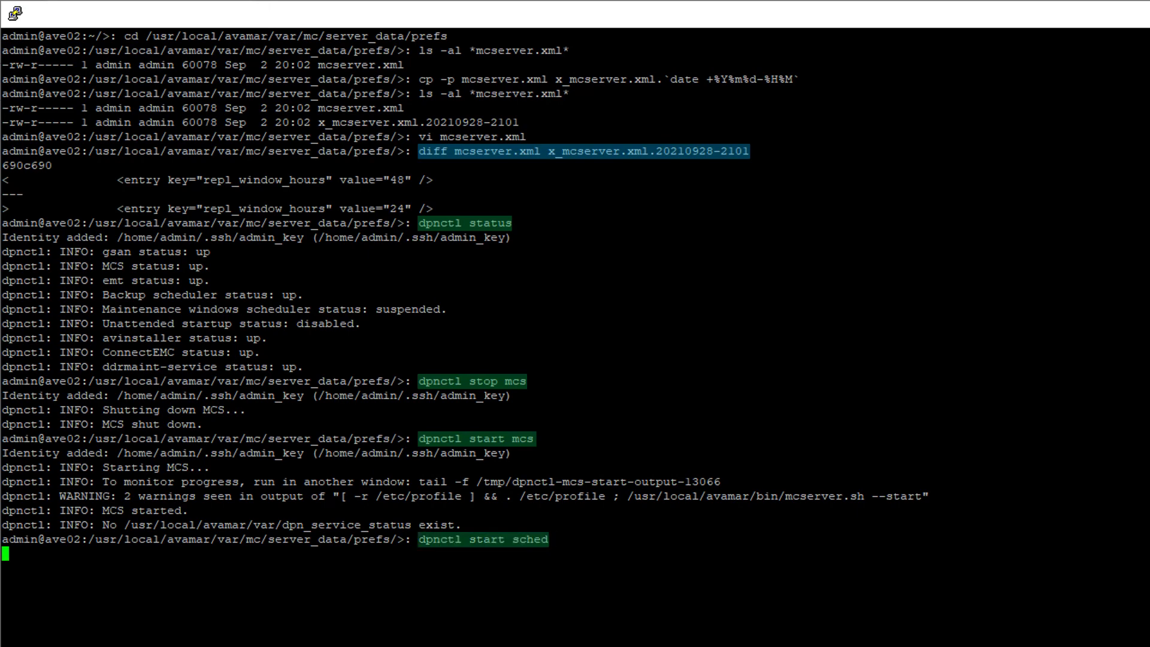